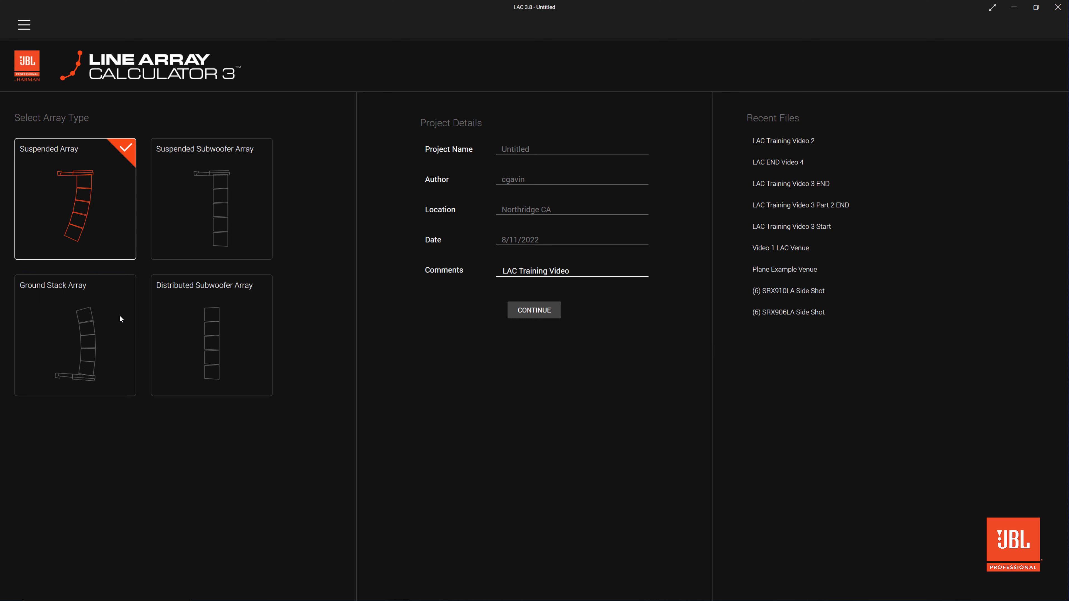
- Choose Ground Stack Array as the new project's array type
click(120, 319)
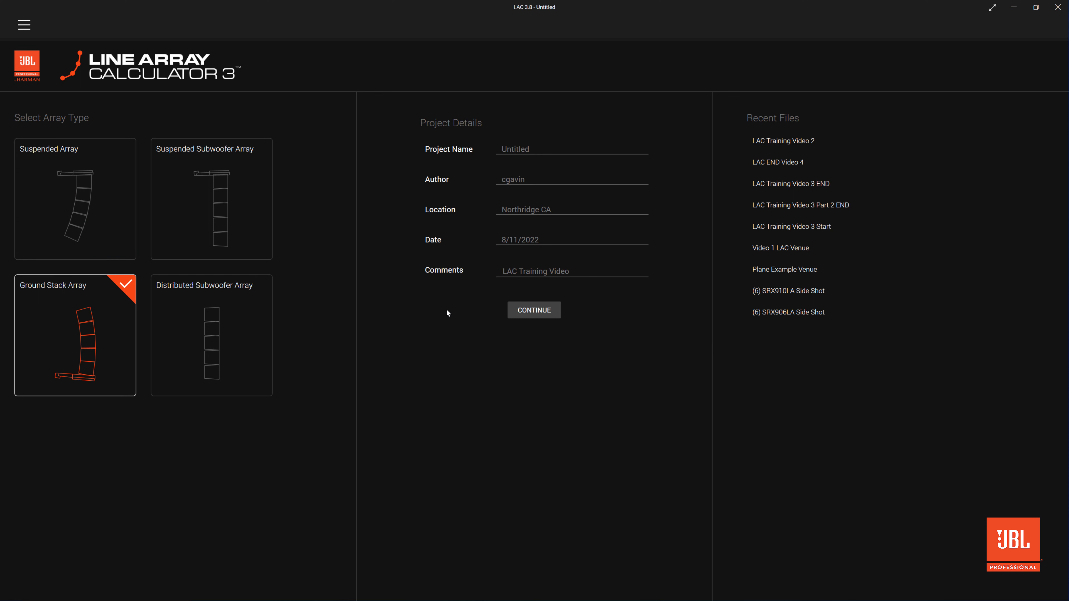
- Set listening plane 1 to front X 12' at 1' high and rear X 75' at 2' high
click(512, 312)
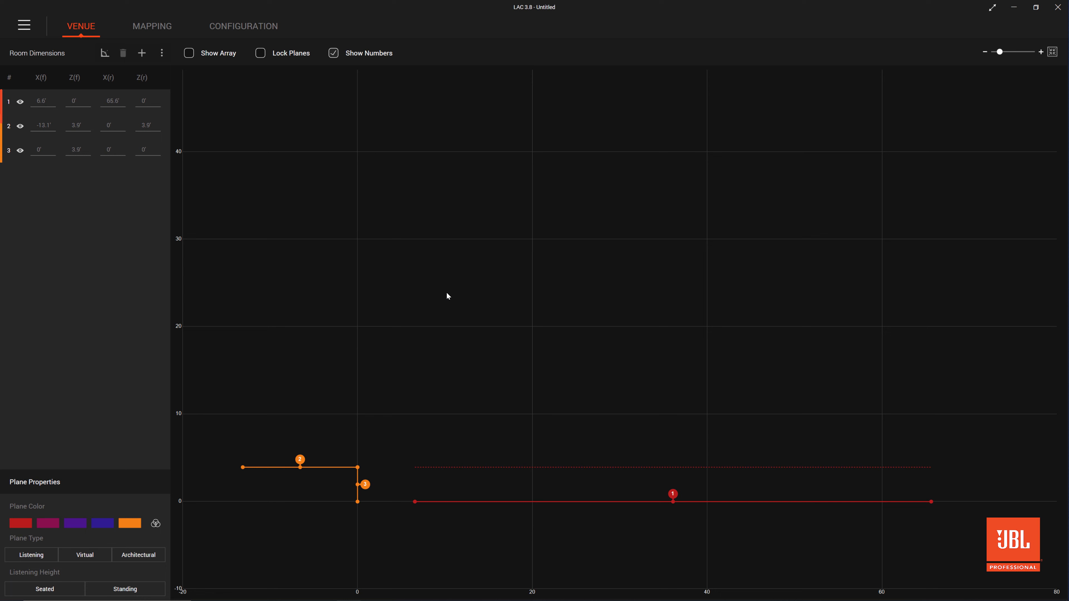
click(44, 101)
text(12)
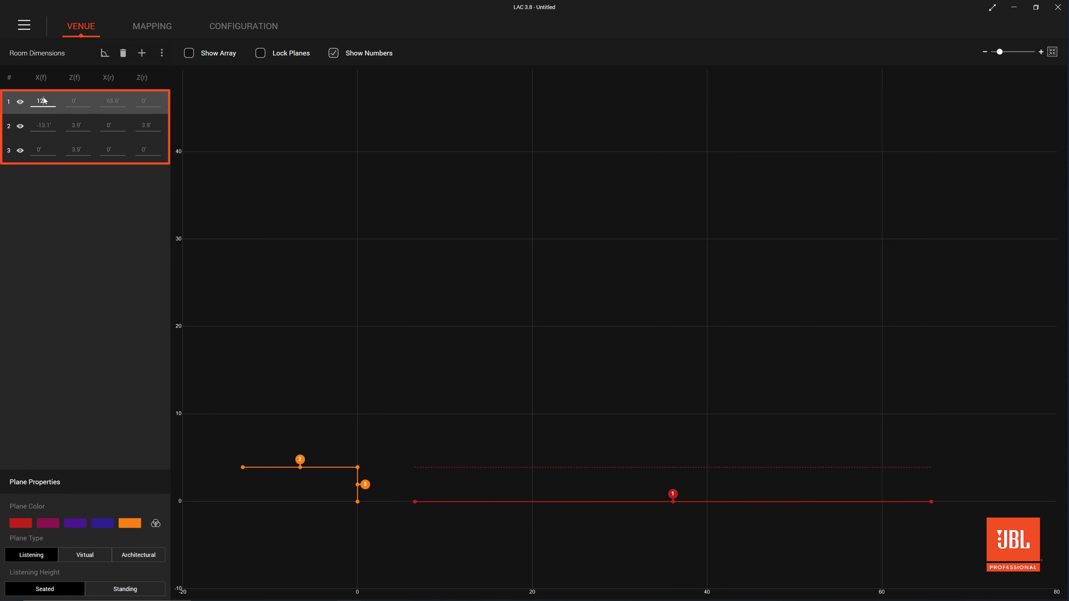
key(Tab)
text(1)
key(Tab)
text(75)
key(Tab)
text(2)
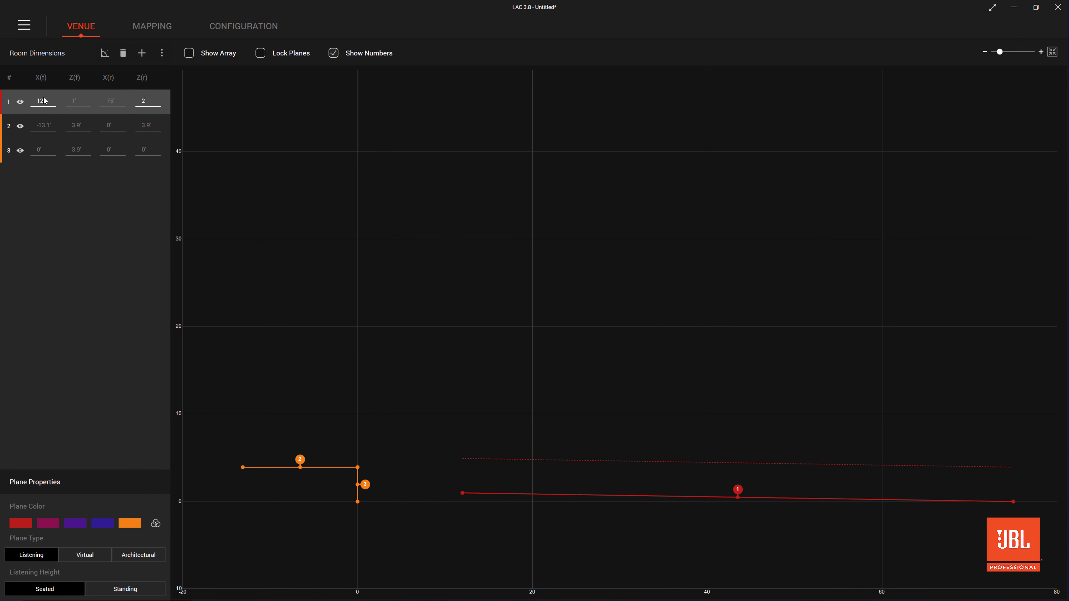
key(Return)
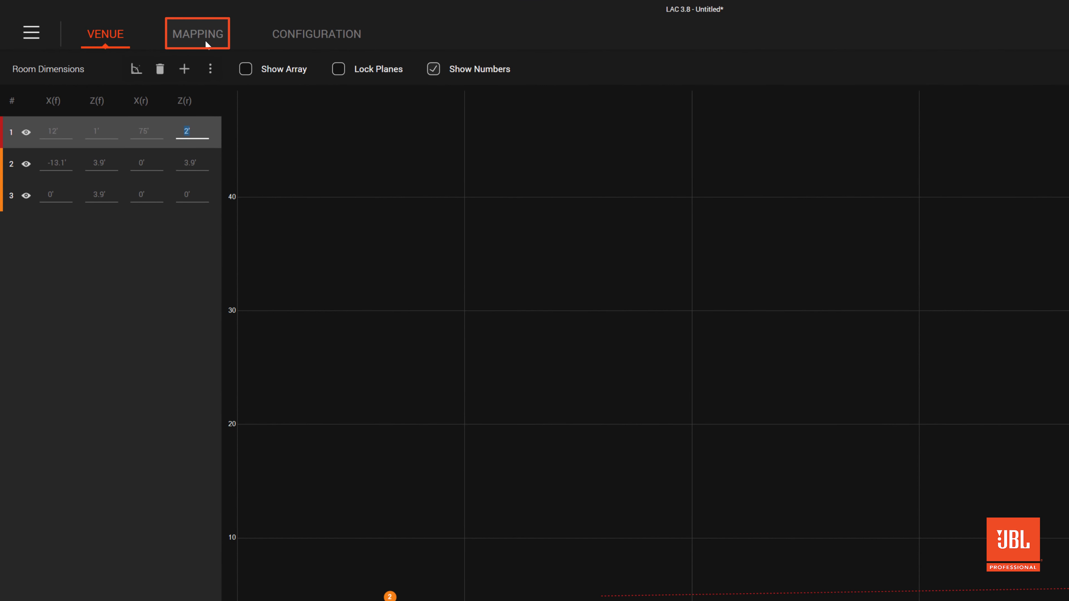
- In Mapping, pick SRX Series as the product type and SRX 910LA as the system
click(208, 40)
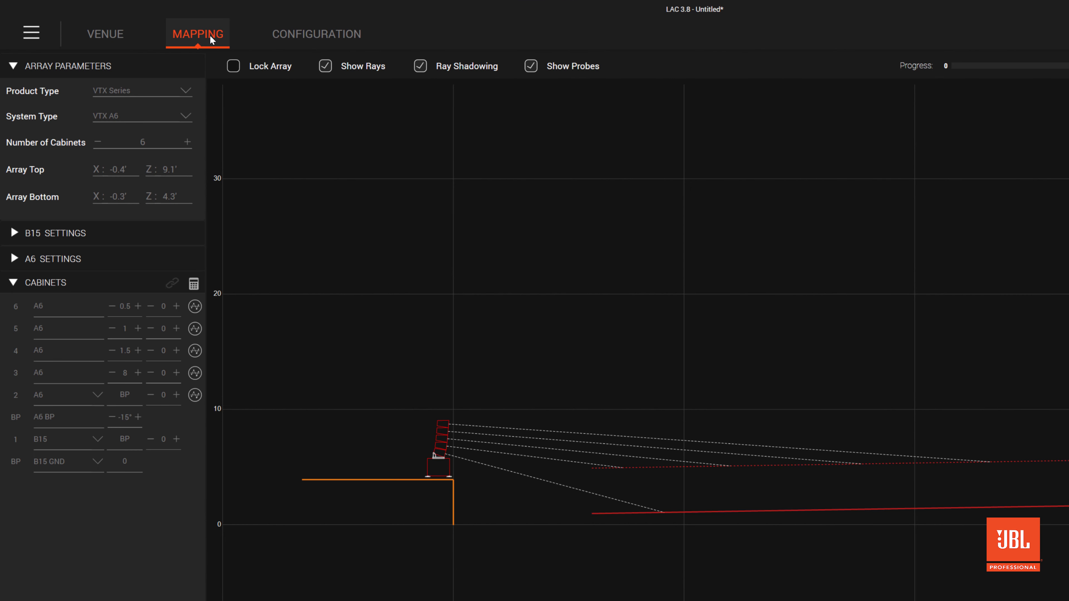
click(184, 92)
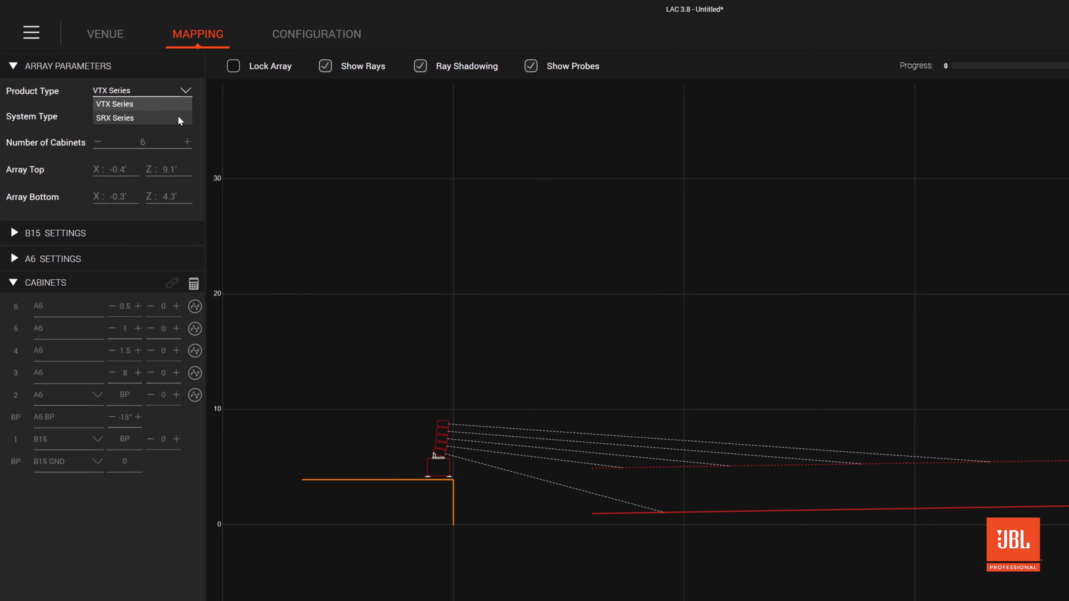
click(178, 115)
click(183, 117)
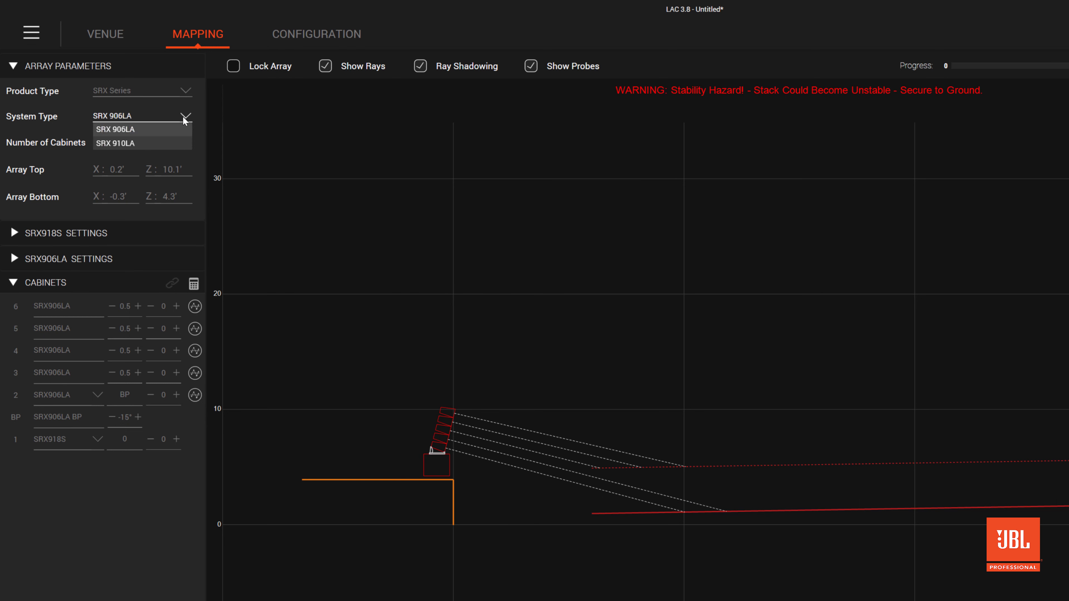
click(181, 146)
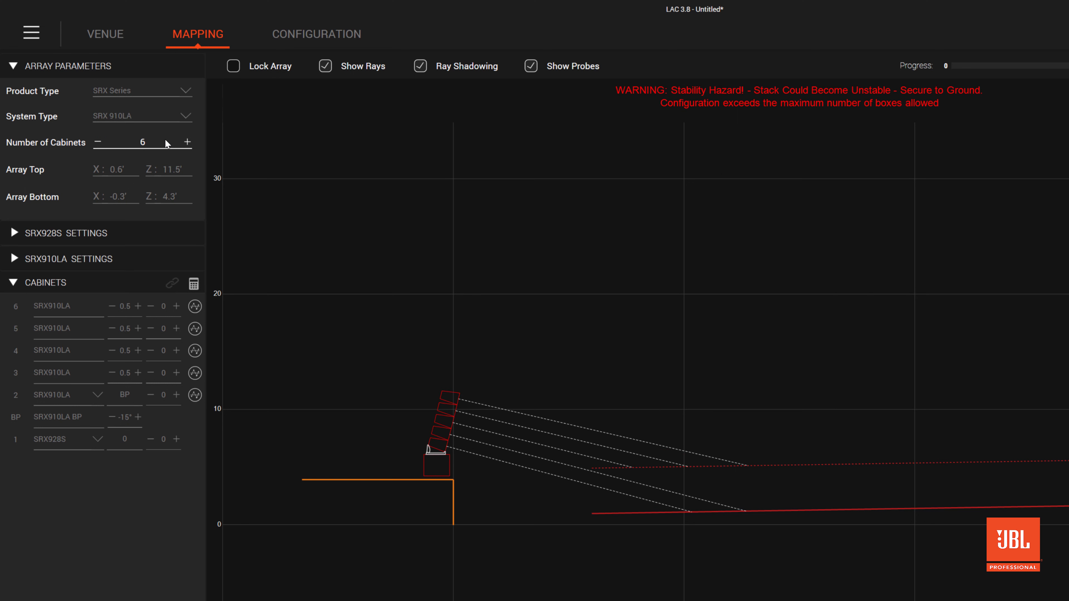
- Reduce the array to five cabinets and set the array bottom X to -1'
click(97, 142)
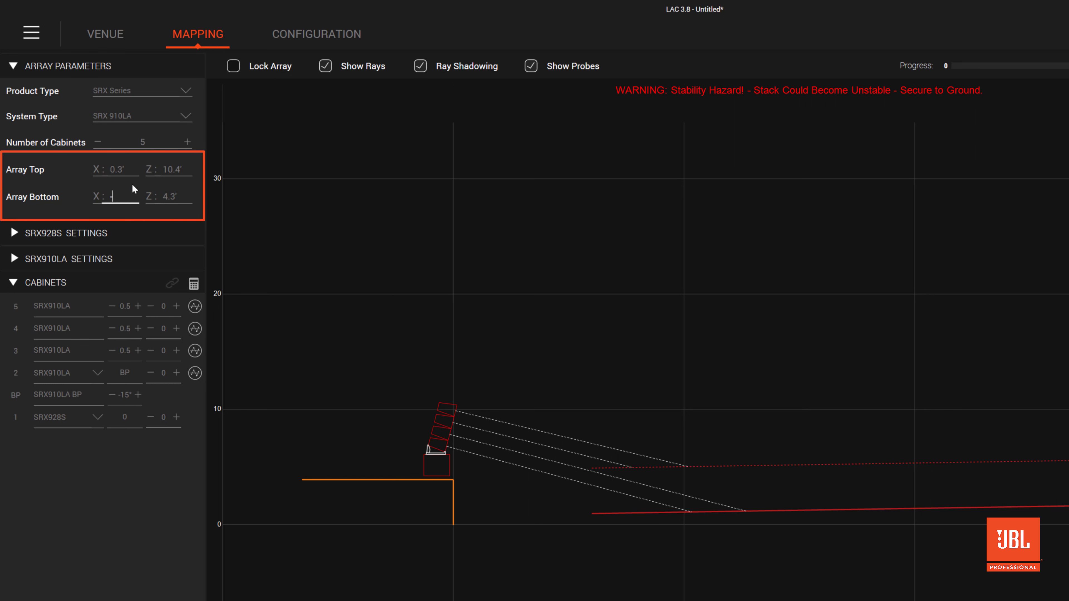
text(-1)
key(Return)
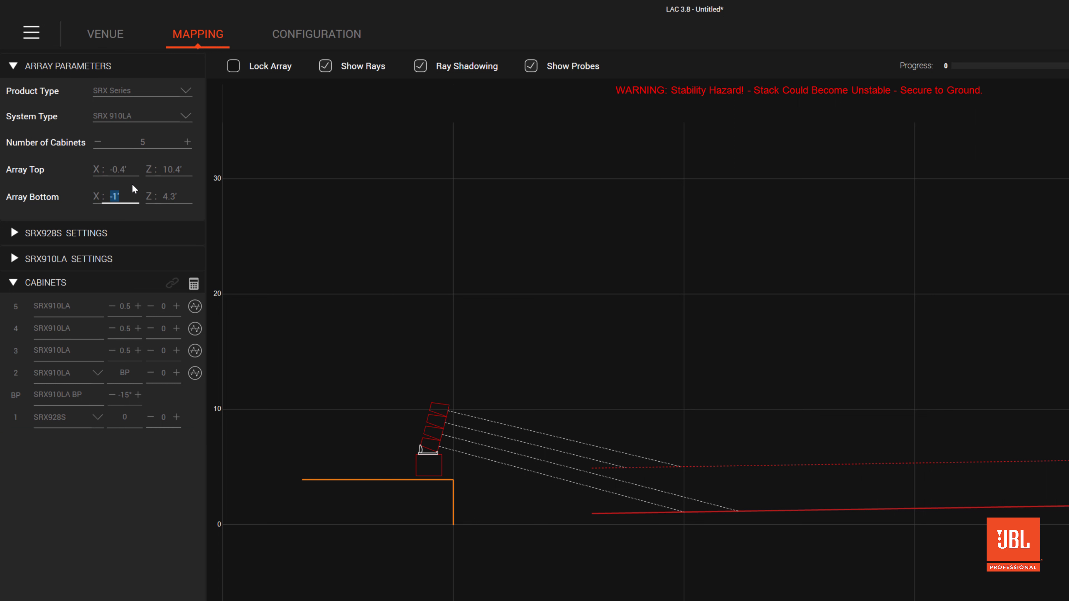
click(98, 417)
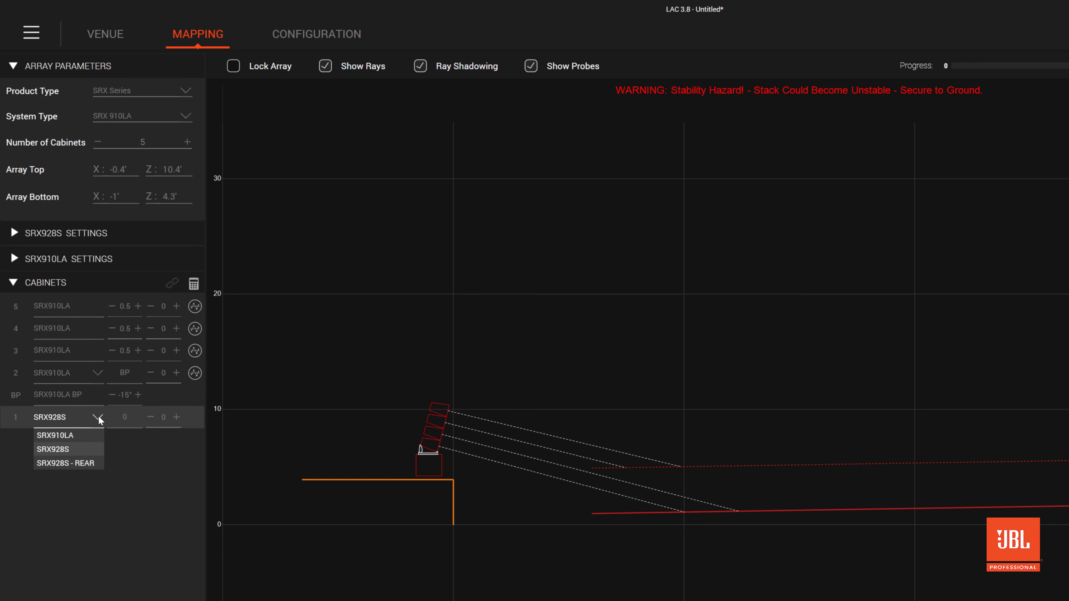
click(98, 419)
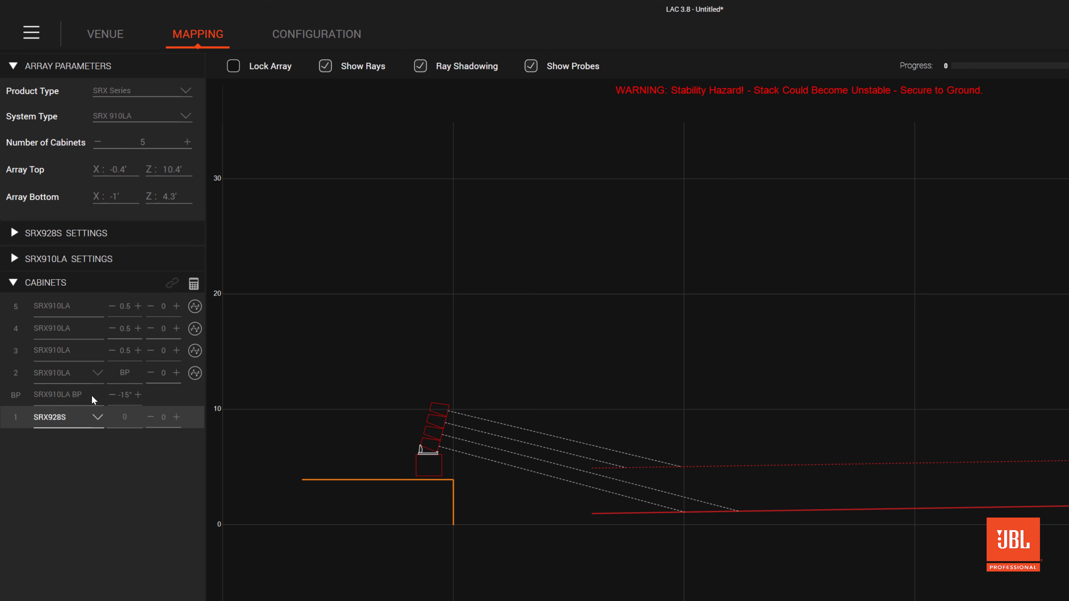
click(93, 380)
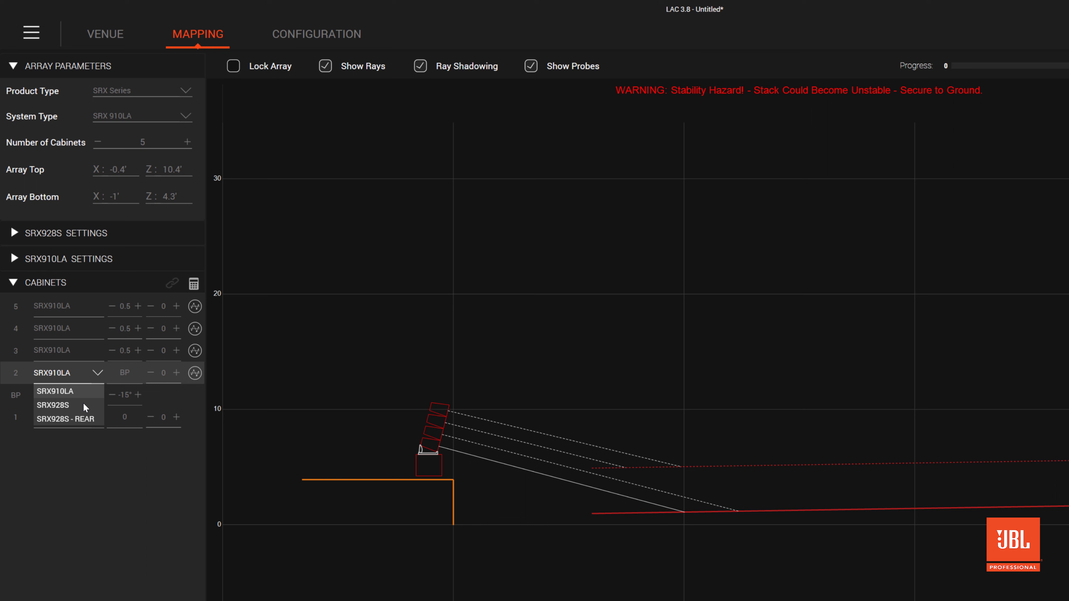
click(82, 404)
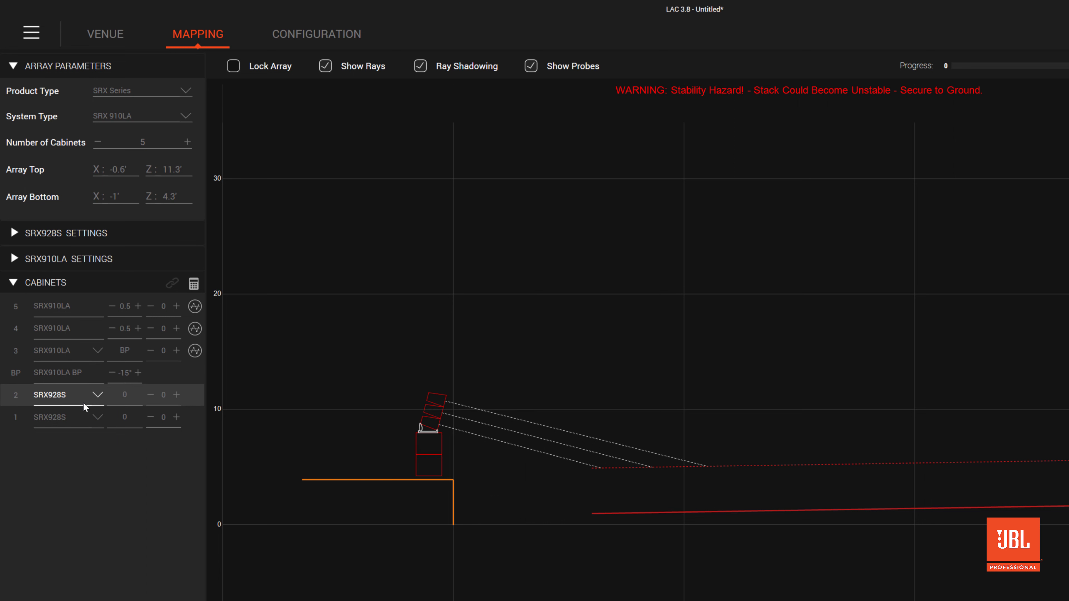
click(95, 394)
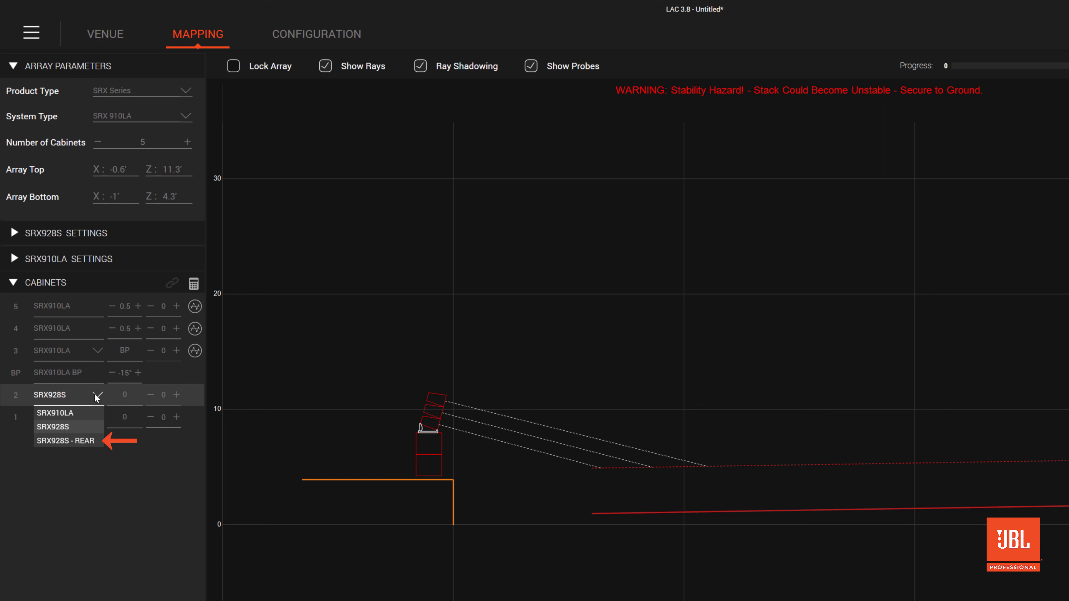
click(87, 413)
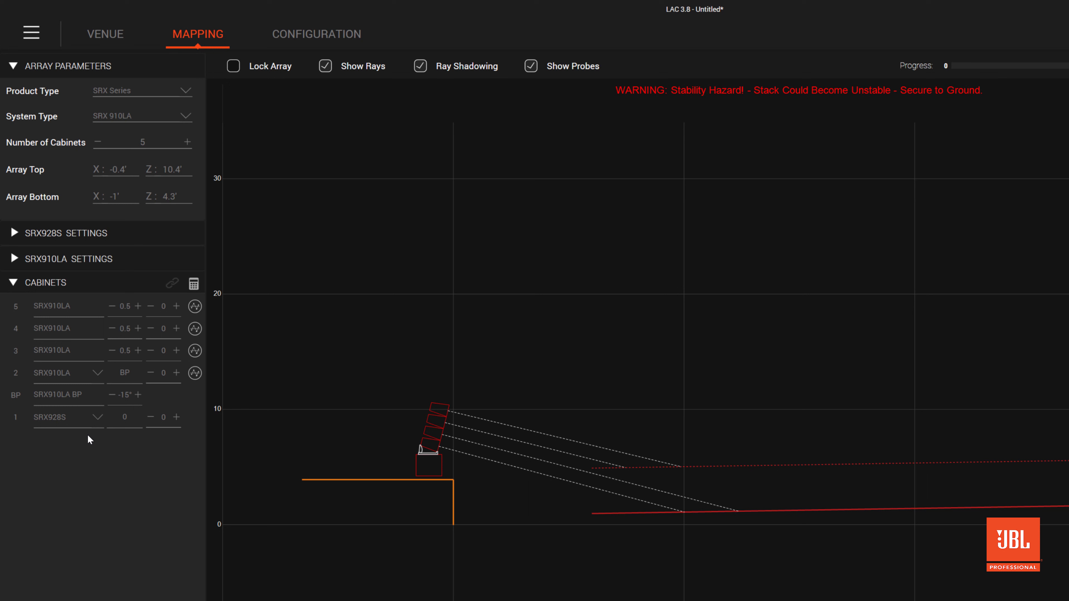
- Auto-calculate the splays, set the top cabinet to 0.5°, and tilt the base plate to -12.5°
click(193, 285)
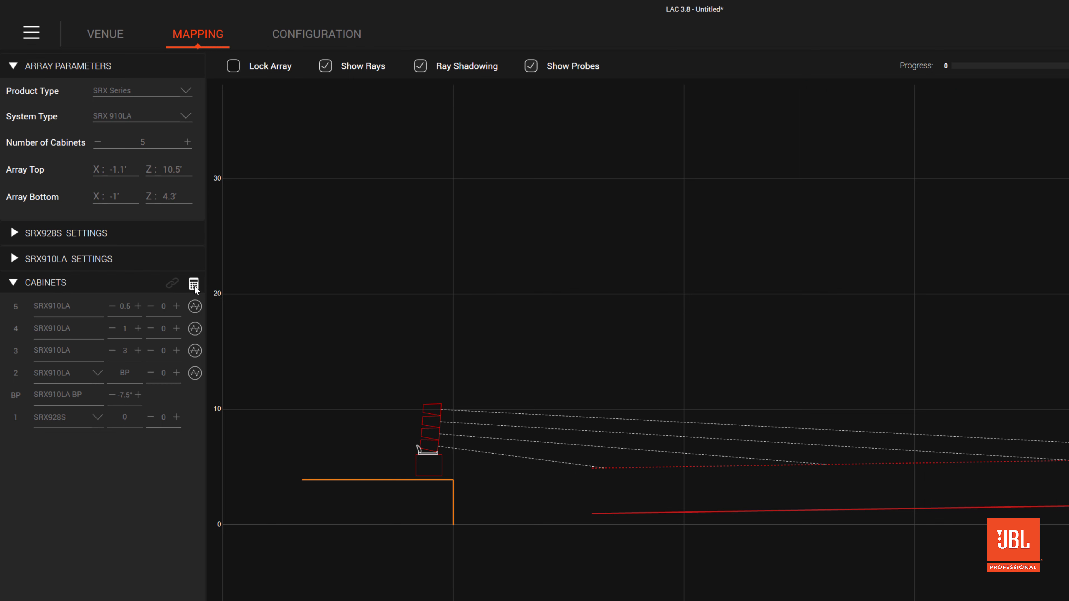
click(137, 306)
click(137, 306)
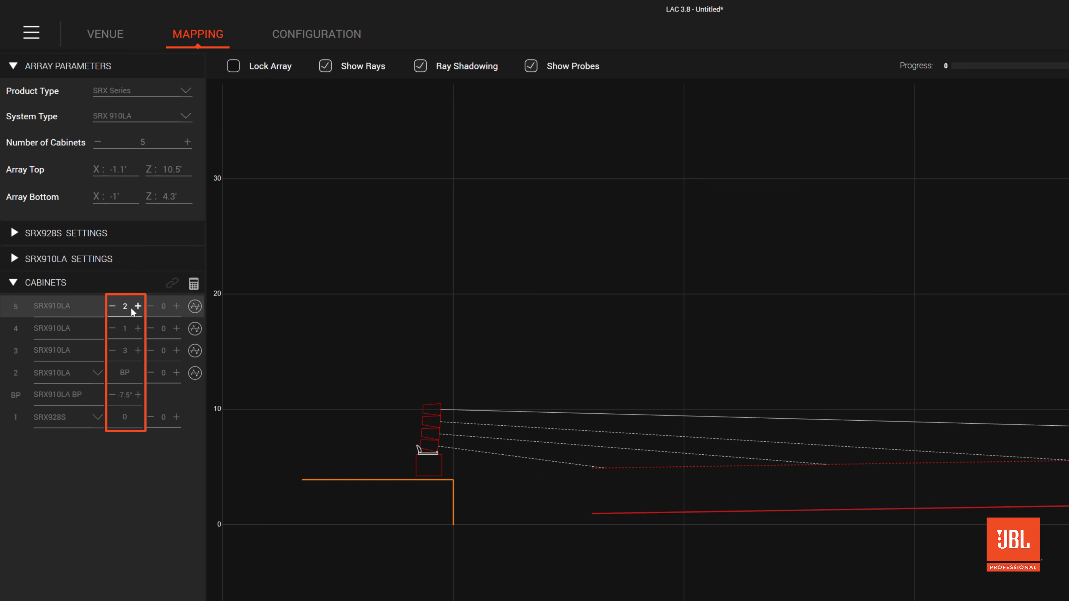
click(111, 306)
click(111, 306)
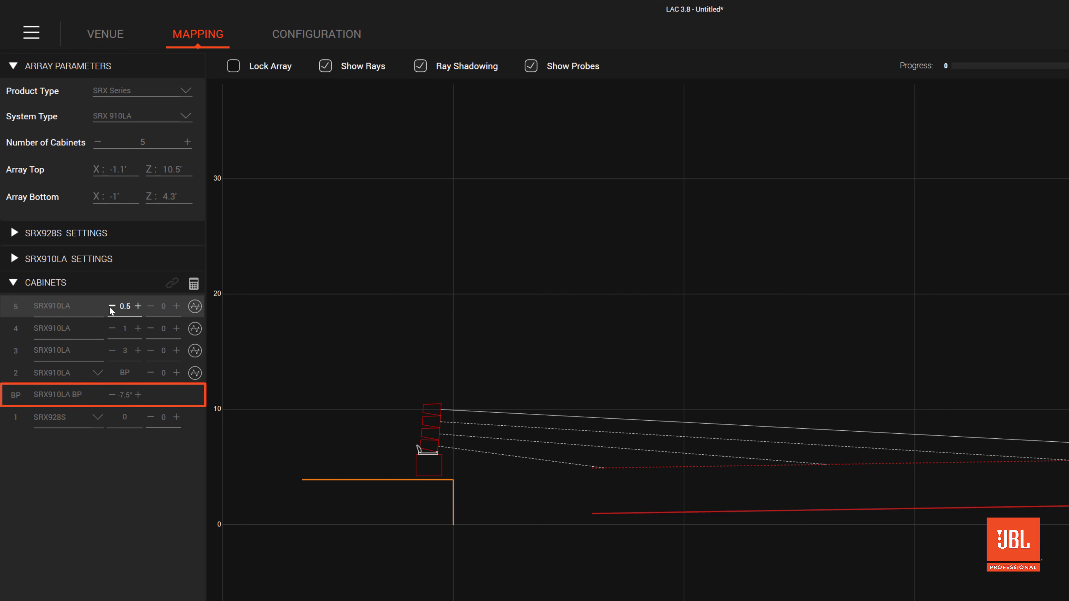
click(112, 395)
click(112, 394)
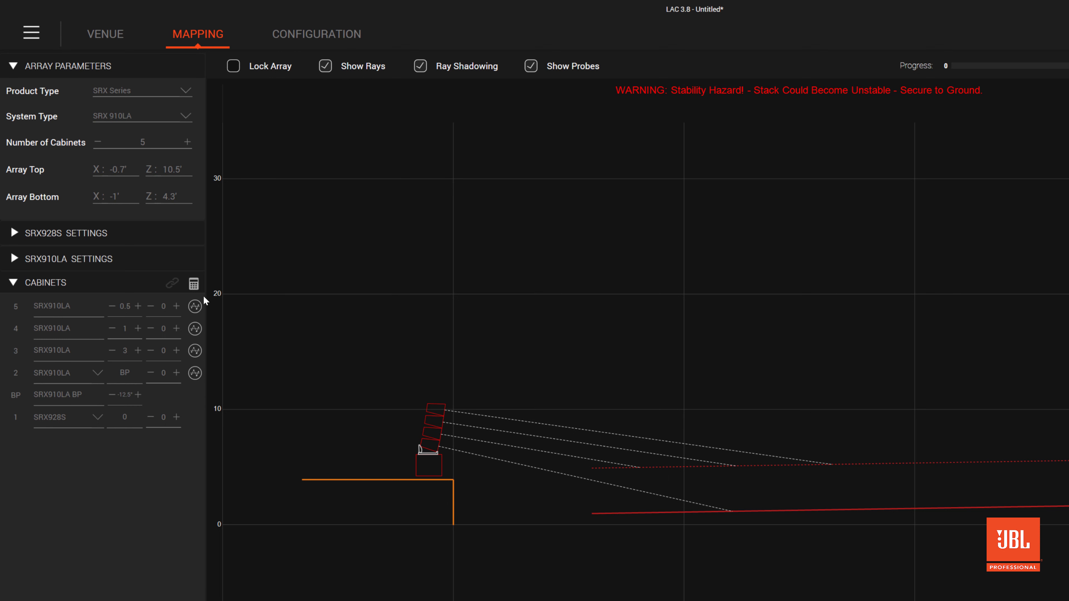
- Ease the base plate to -7.5° and choose the SRX928S 80 and SRX910LA 80 presets
click(194, 284)
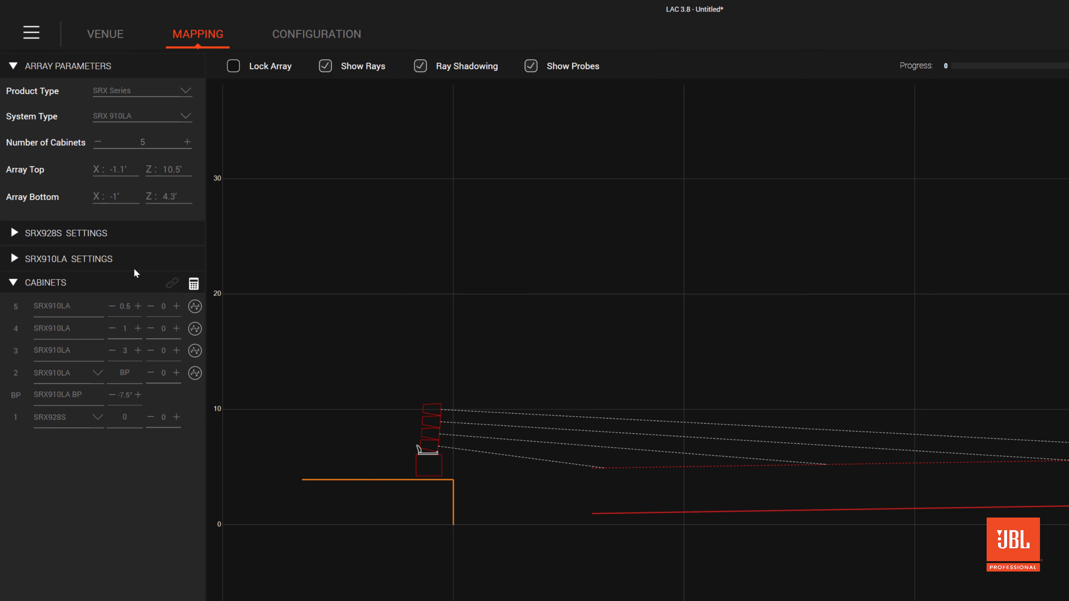
click(14, 234)
click(15, 297)
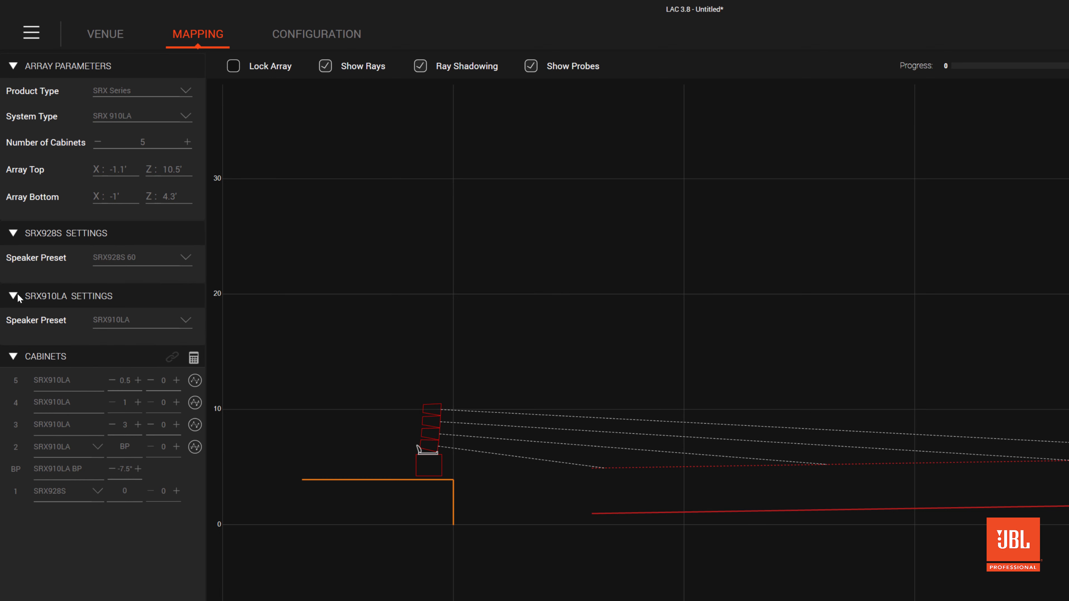
click(139, 256)
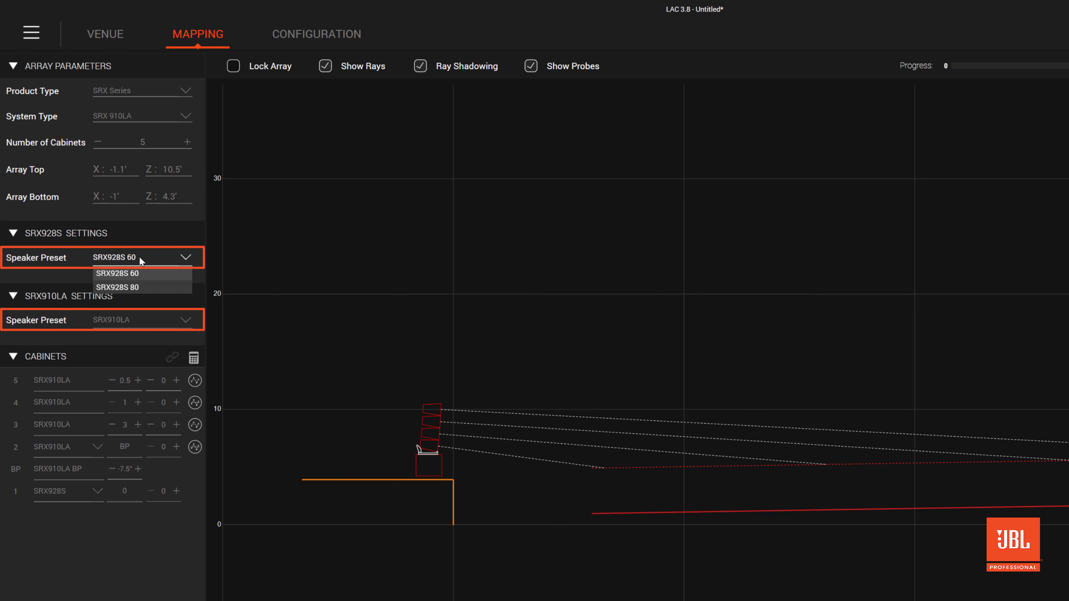
click(134, 286)
click(135, 319)
click(132, 349)
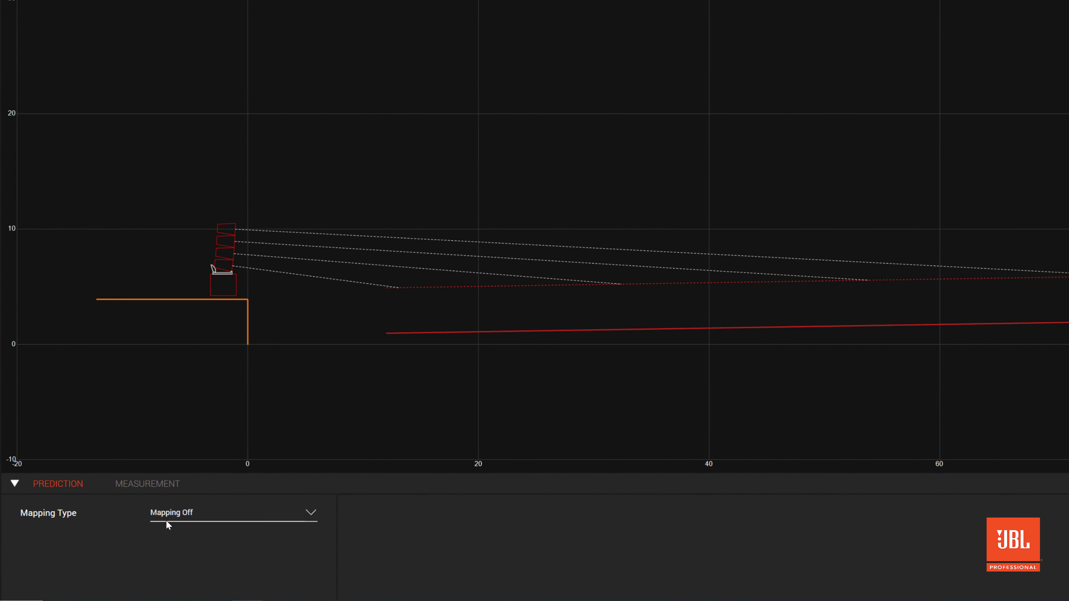
- Set the mapping to SPL Over Distance using a frequency range signal
click(232, 575)
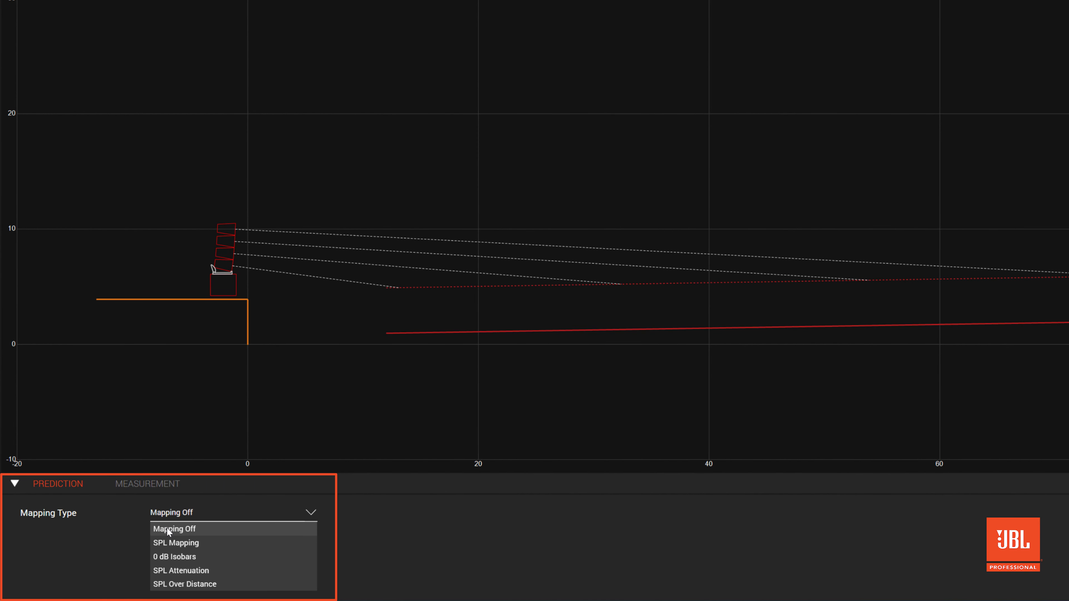
click(167, 541)
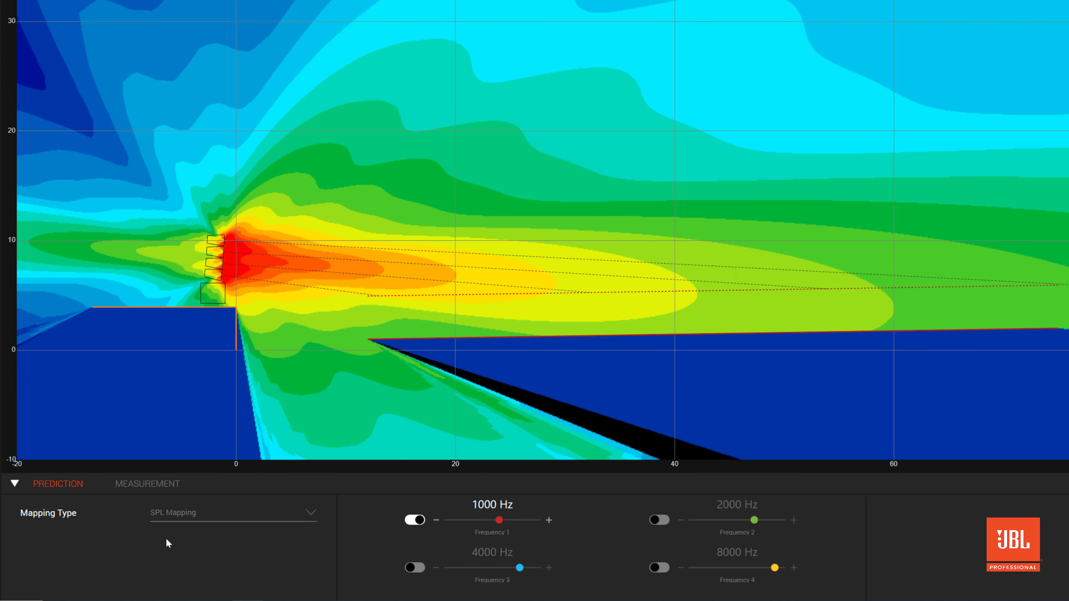
click(177, 512)
click(174, 585)
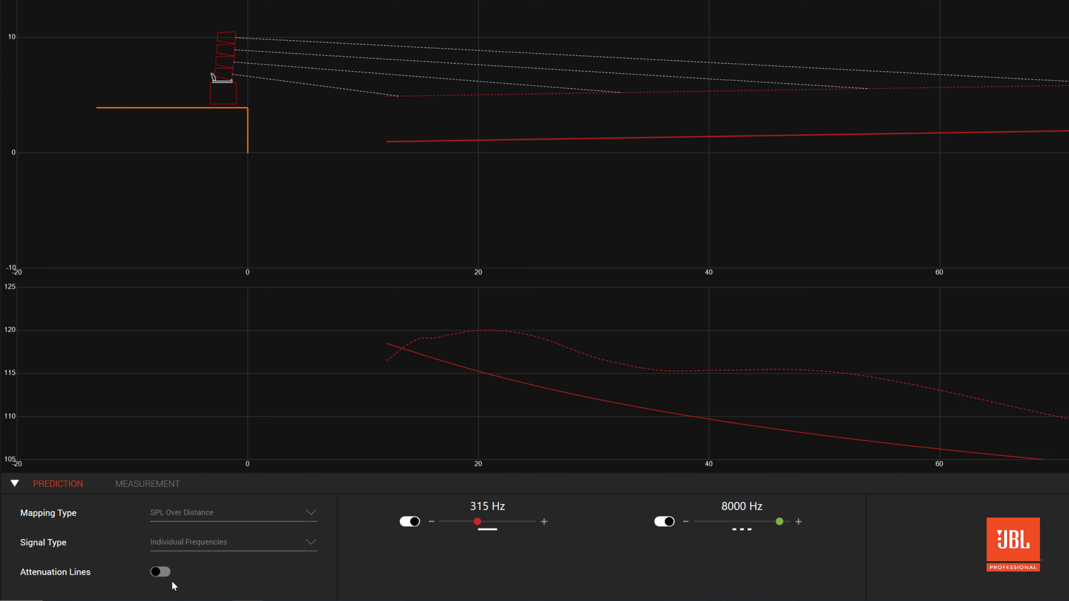
click(308, 552)
click(248, 575)
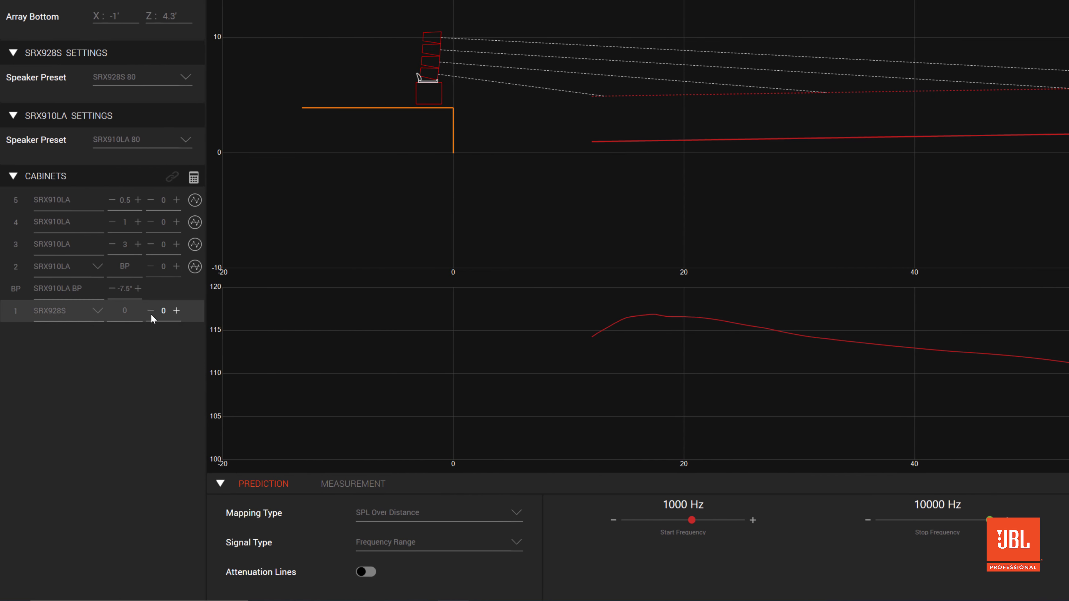
- Lower cabinet 2 to -3 dB and cabinet 3 to -1.5 dB, with -2.5 dB throw compensation on cabinet 2
click(150, 266)
click(151, 266)
click(150, 266)
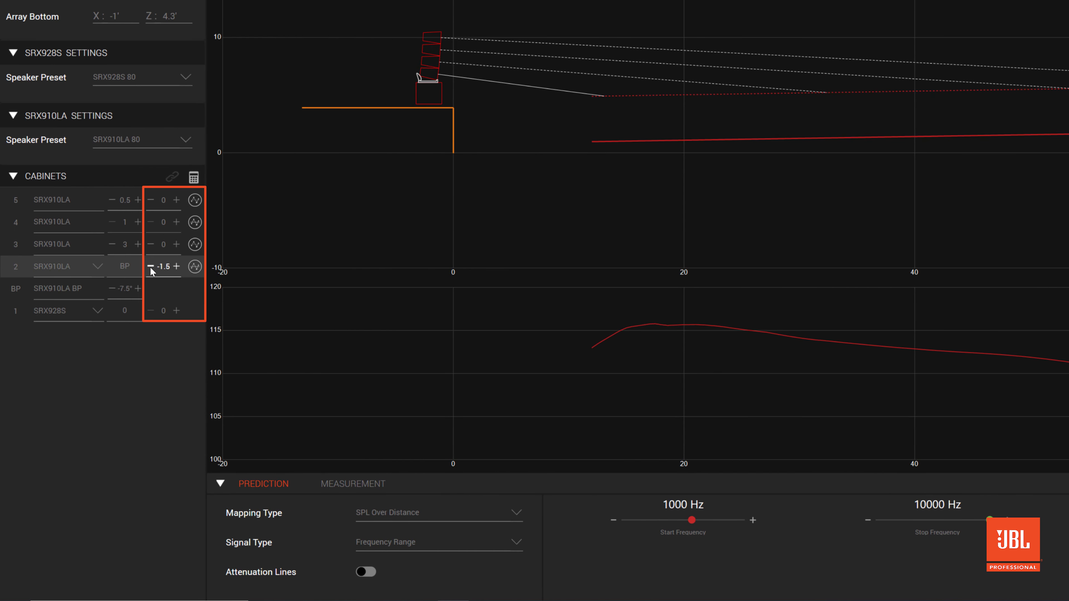
click(150, 244)
click(151, 244)
click(150, 244)
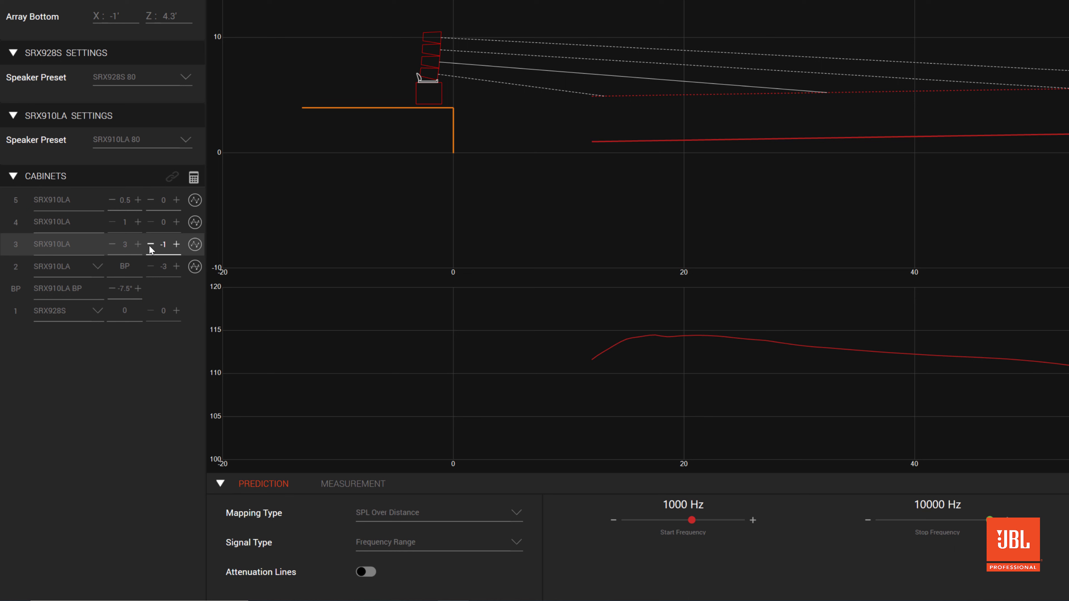
click(195, 266)
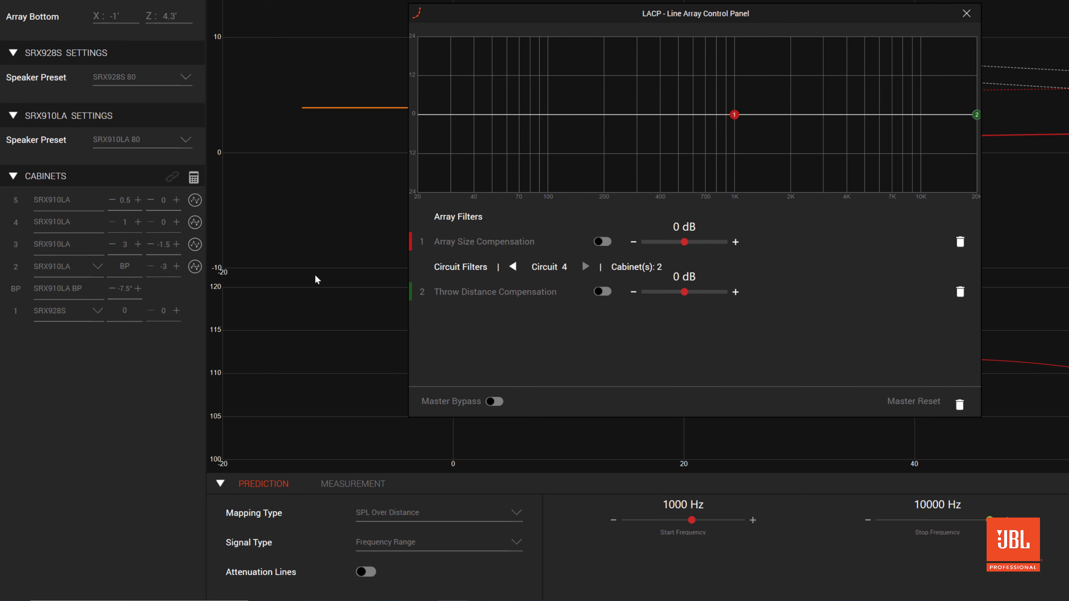
click(633, 292)
click(633, 292)
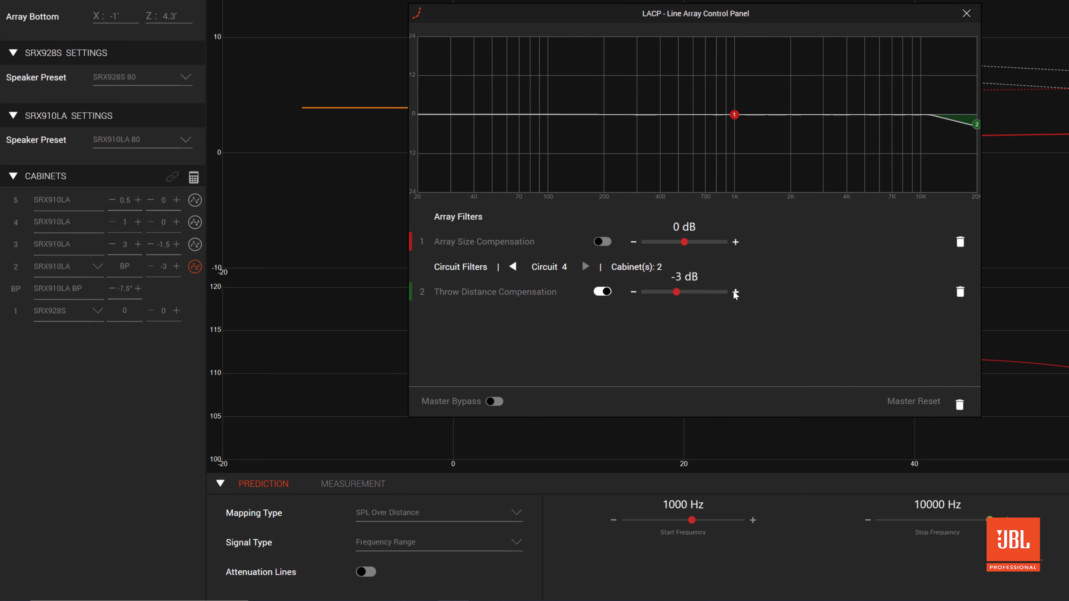
click(735, 291)
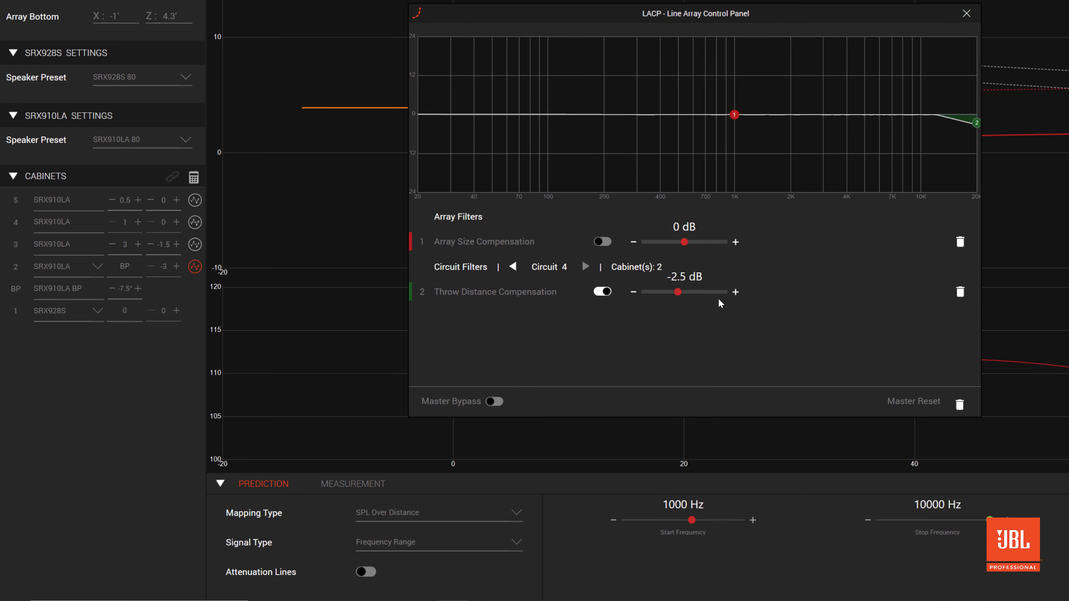
click(975, 13)
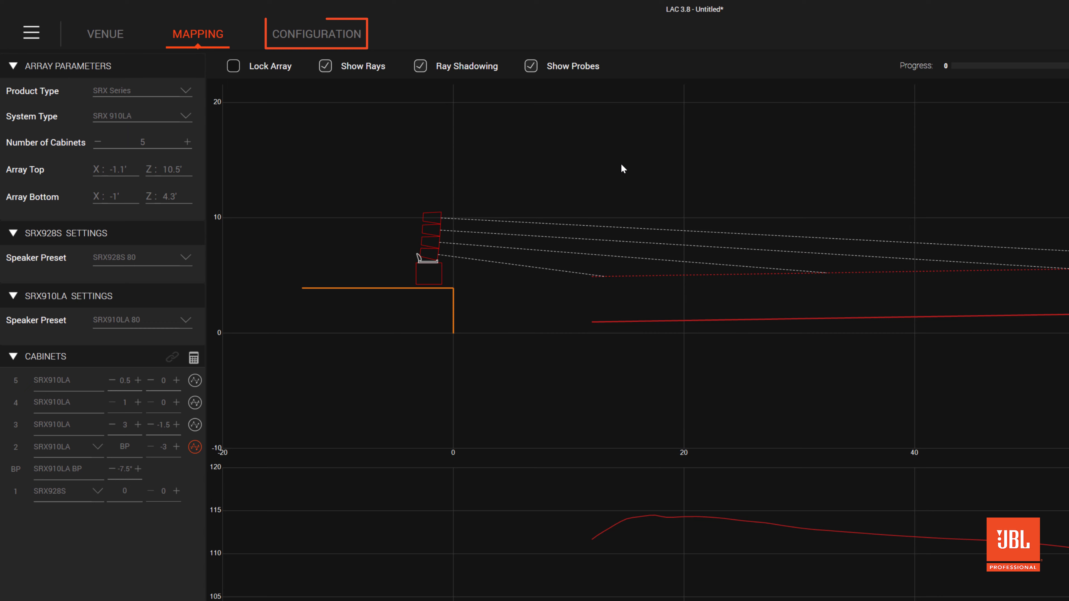
- Show the Configuration page and view, then dismiss, the enlarged mobile export QR code
click(320, 35)
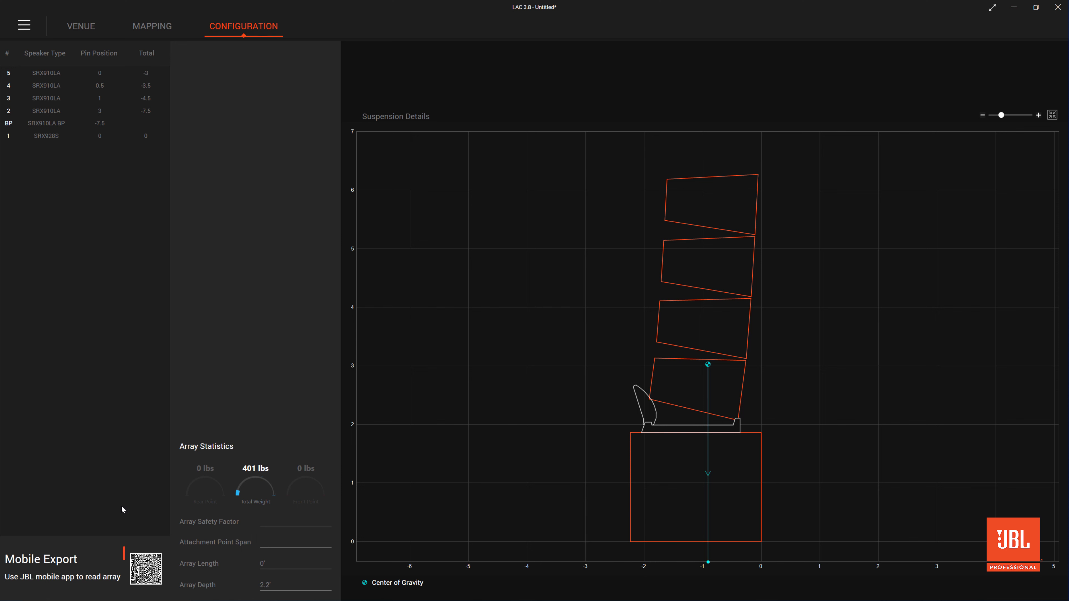
click(135, 566)
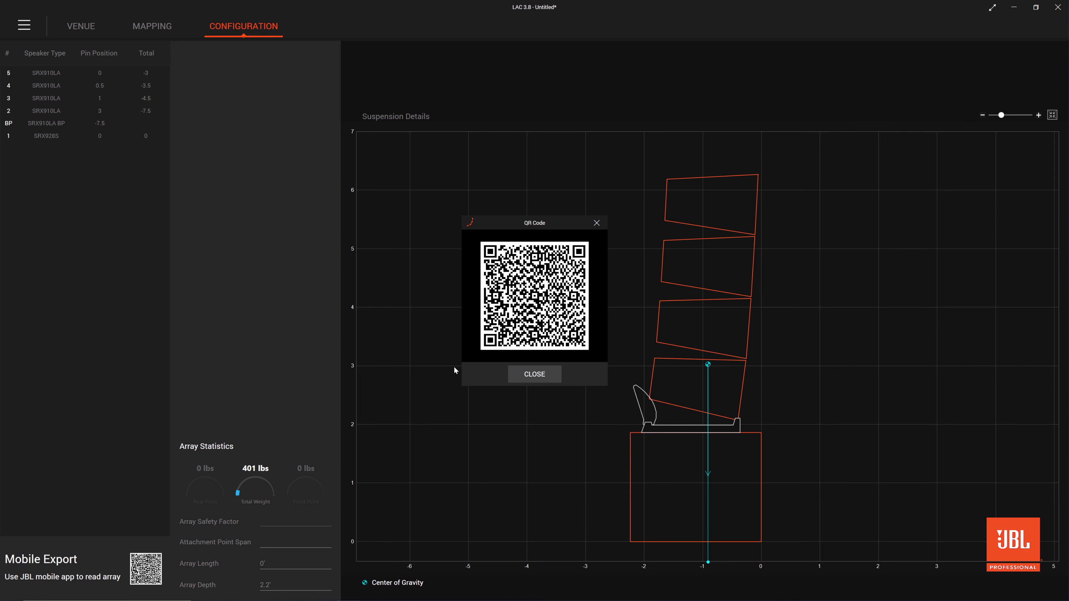
click(510, 372)
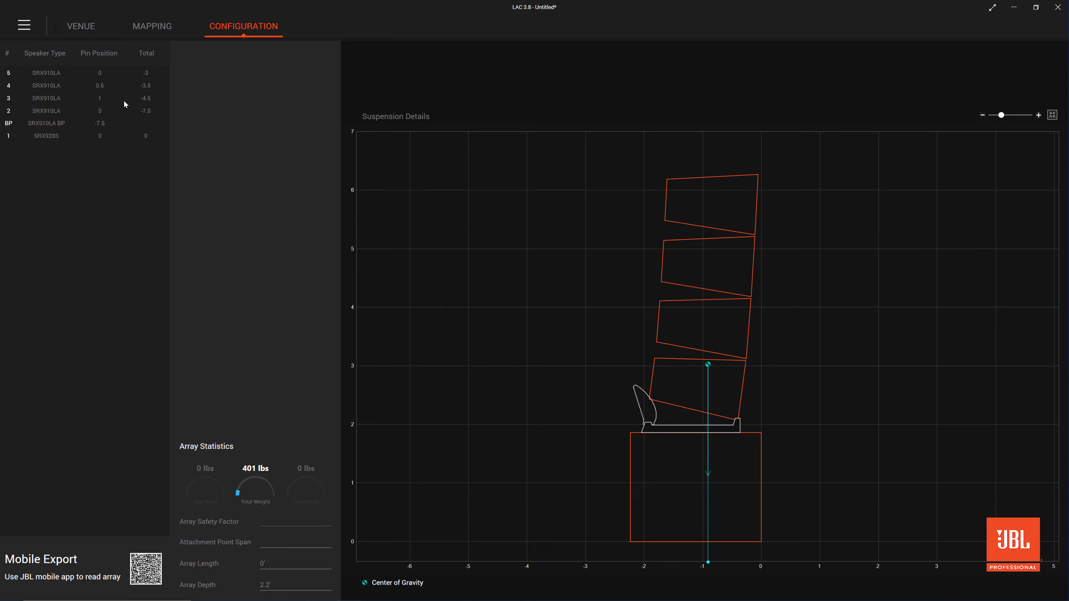
- Export the array design to a PDF report from the main menu
click(27, 28)
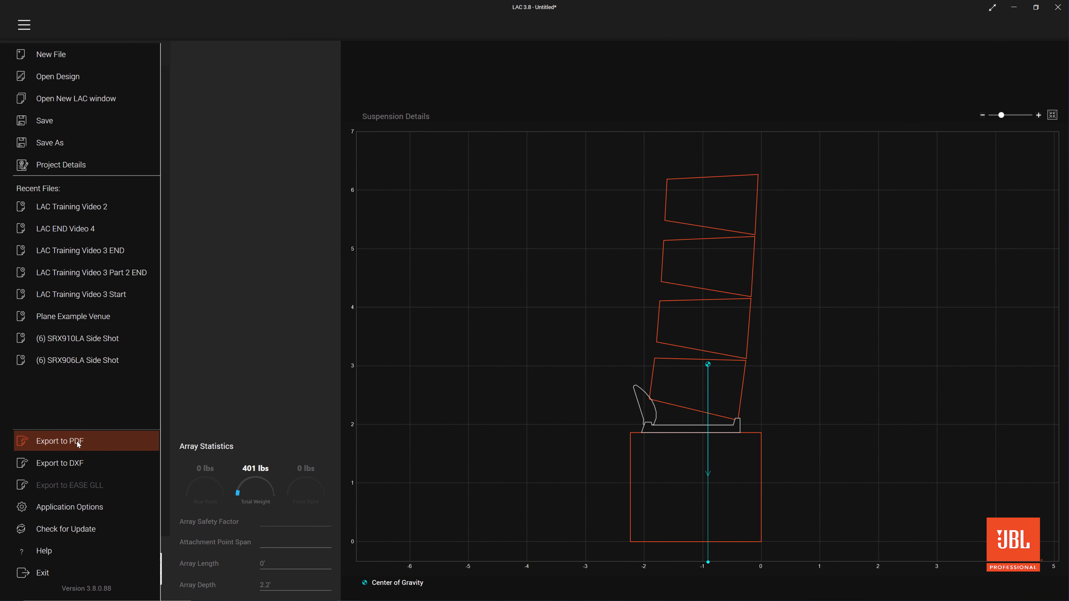
click(77, 441)
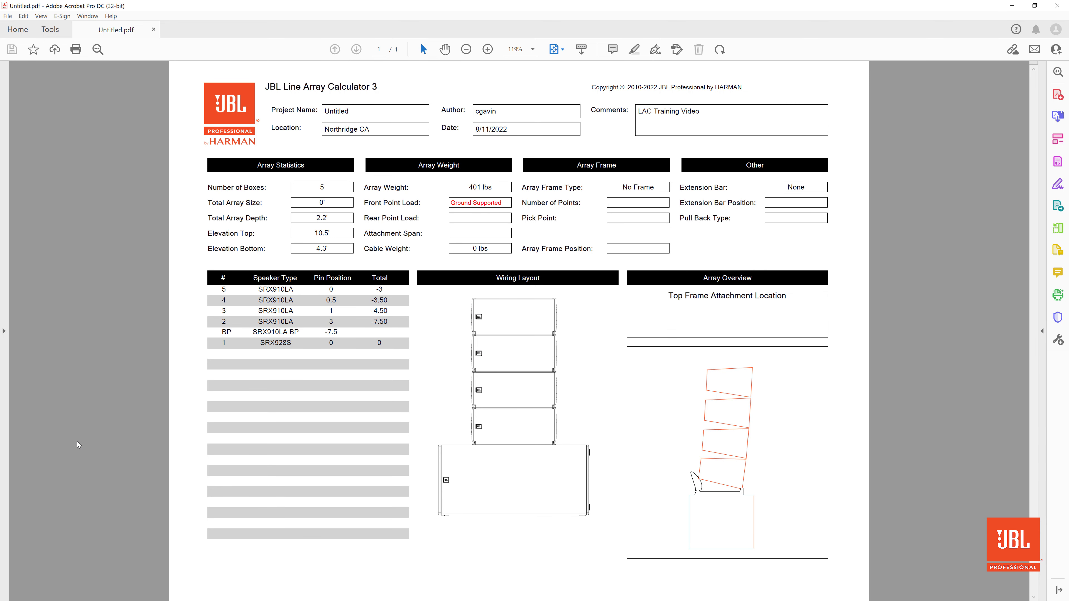